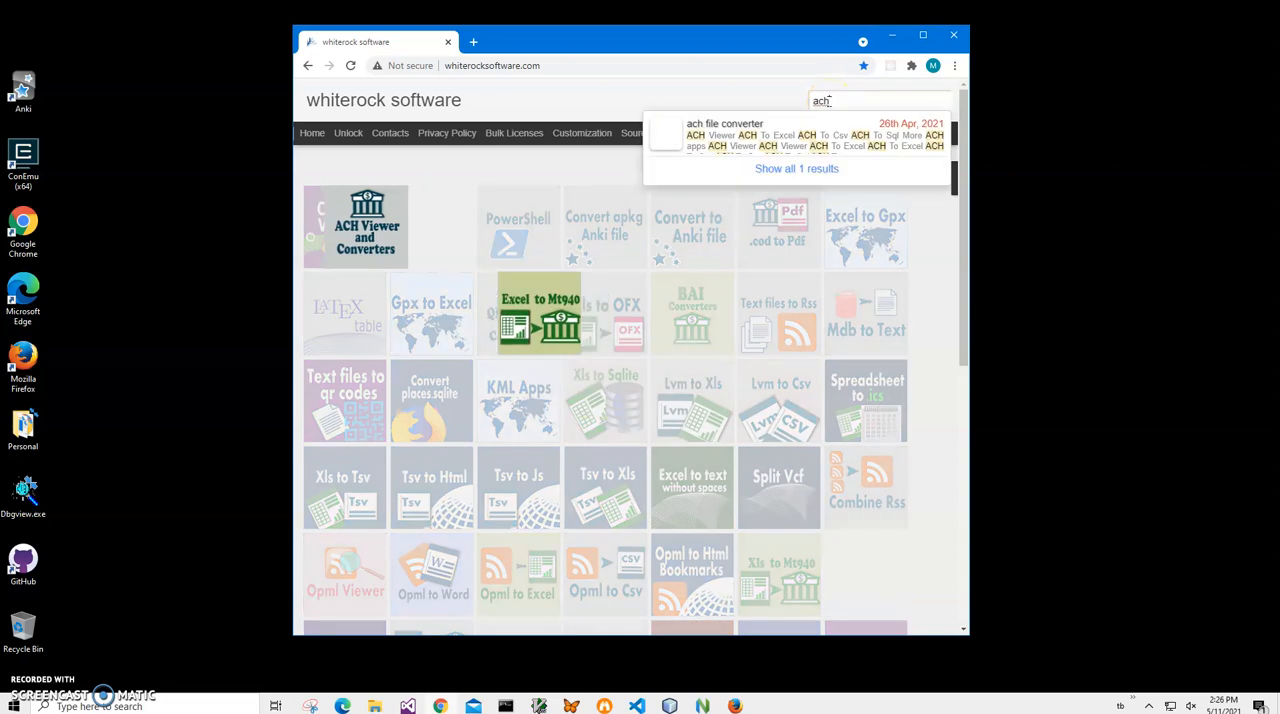
- Open the ACH file converter page from the site and download the ACH To Excel setup
click(360, 214)
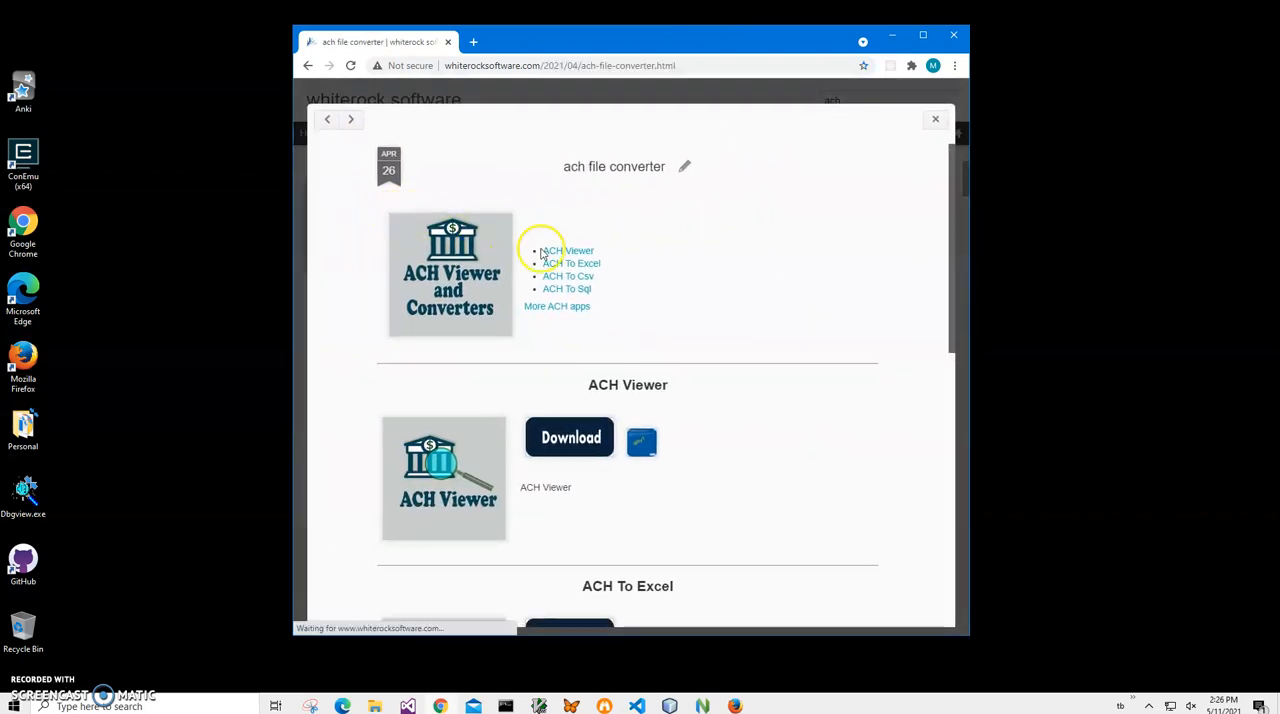
click(578, 264)
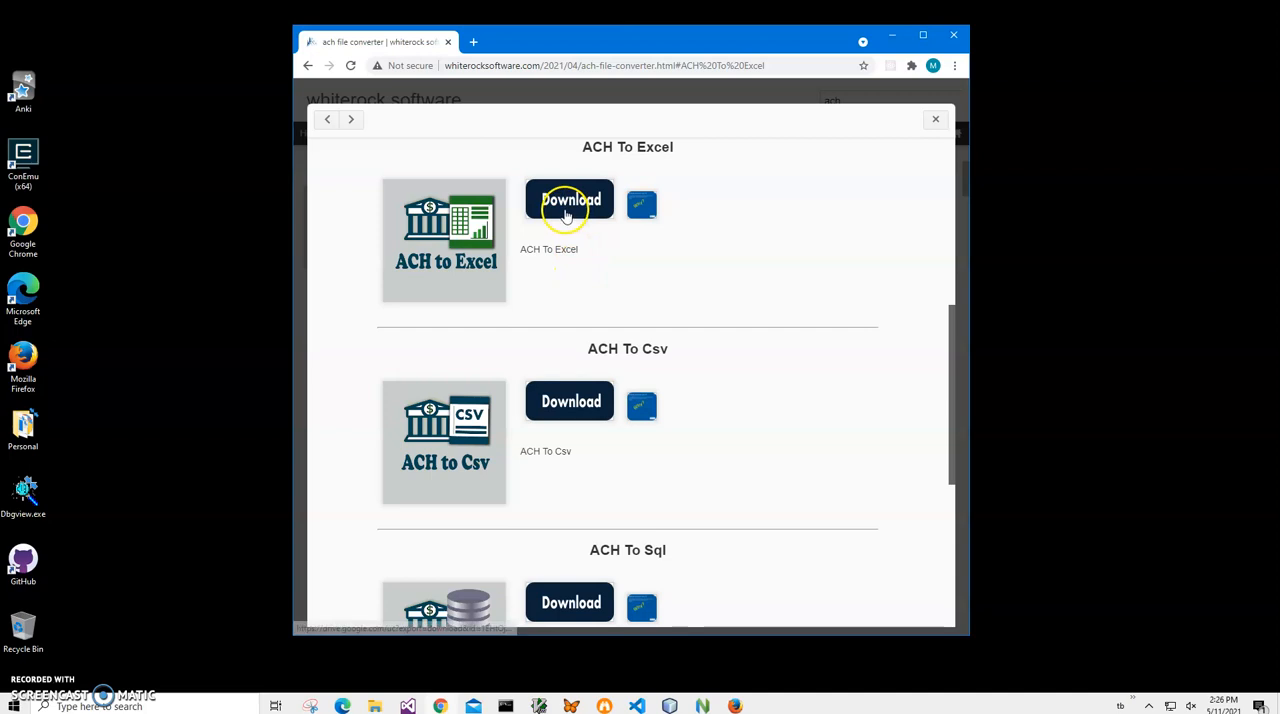
click(565, 212)
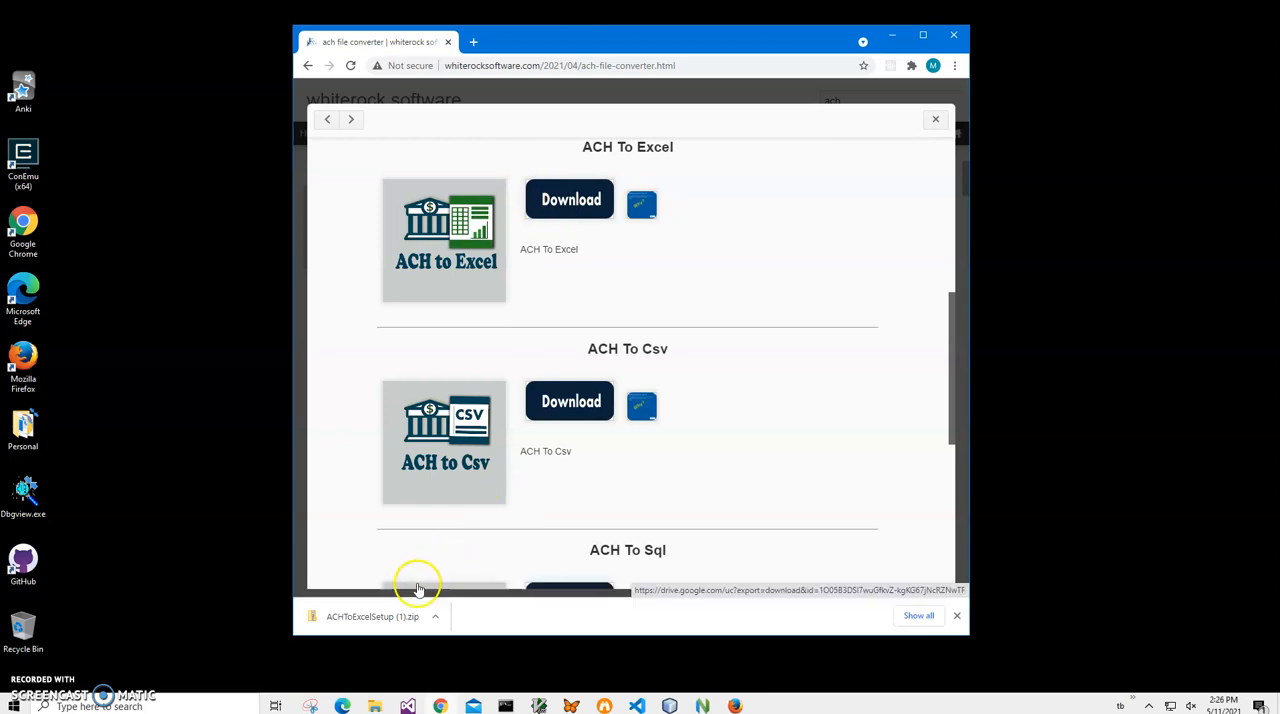
- Open the downloaded ACHToExcelSetup (1).zip and run ACHToExcelSetup.msi anyway, checking the publisher in the SmartScreen details
click(394, 617)
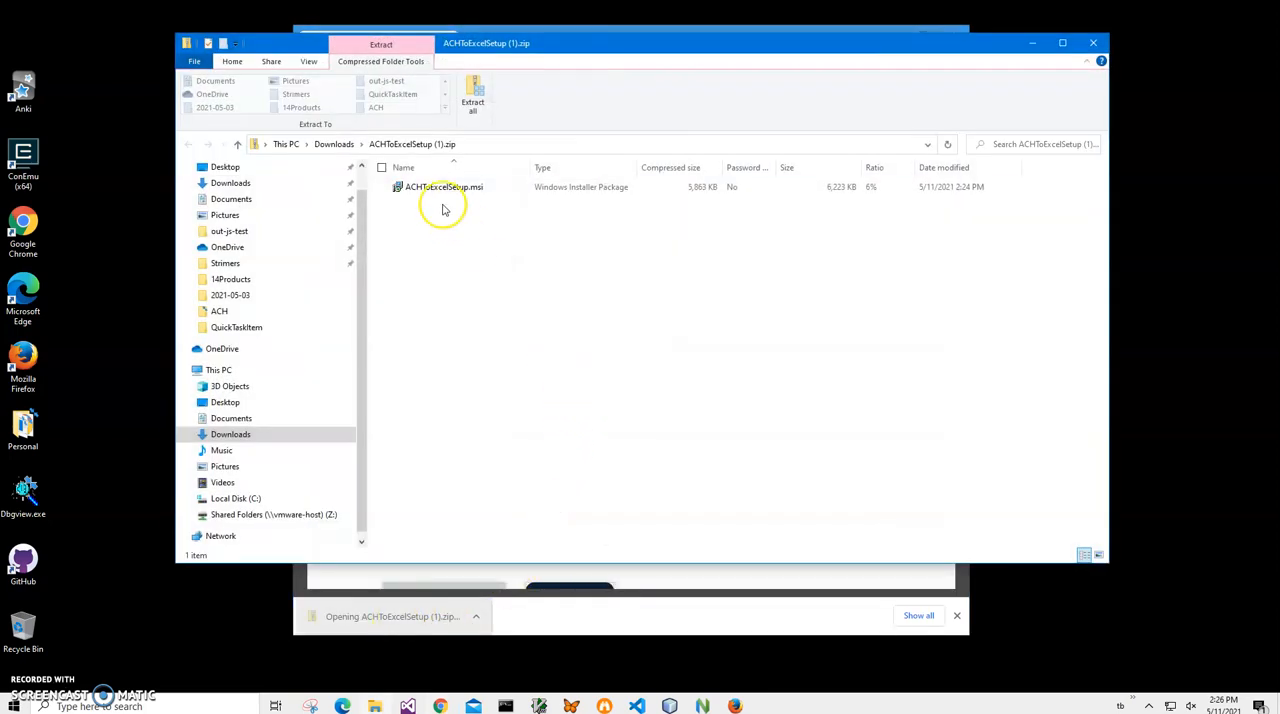
click(440, 188)
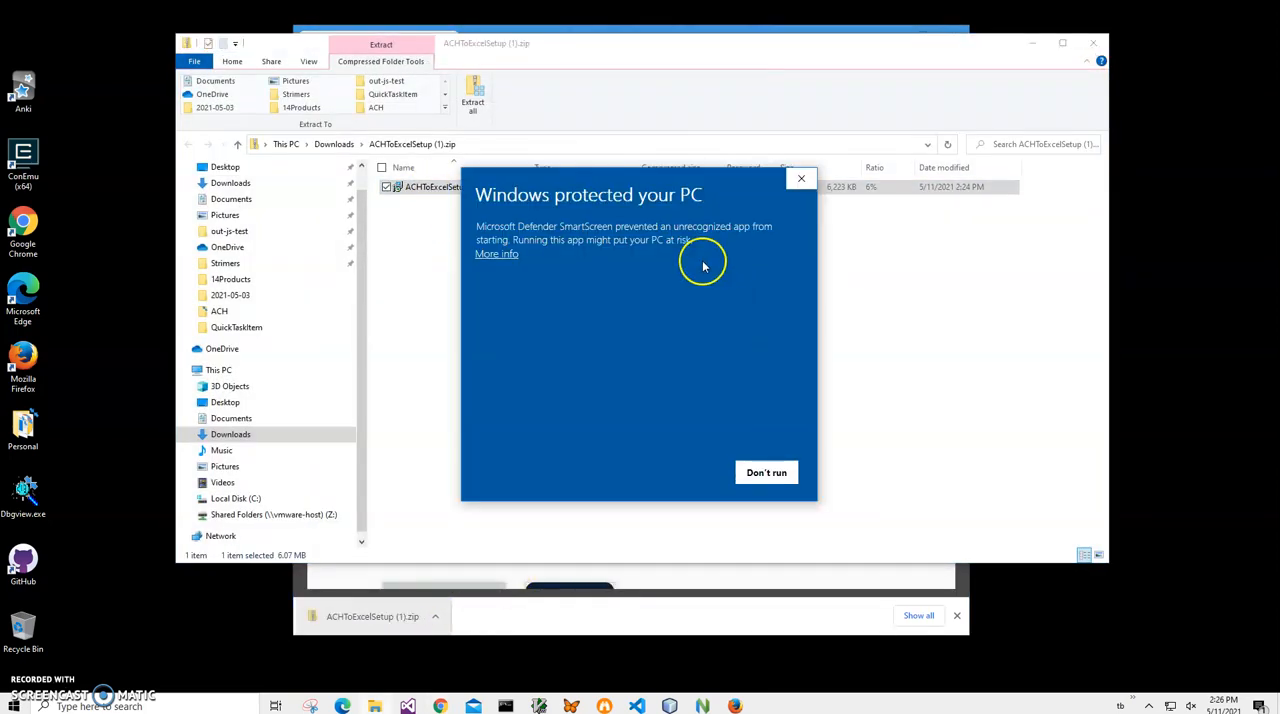
click(494, 254)
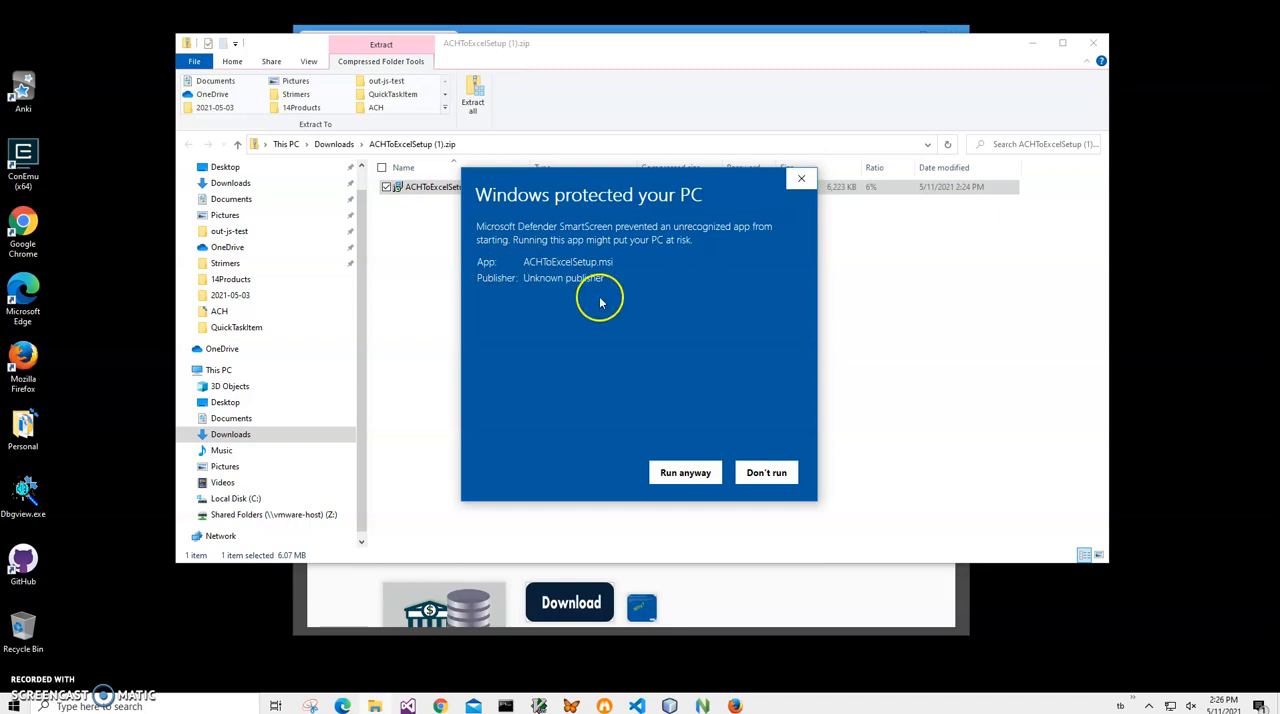
drag(602, 278, 497, 295)
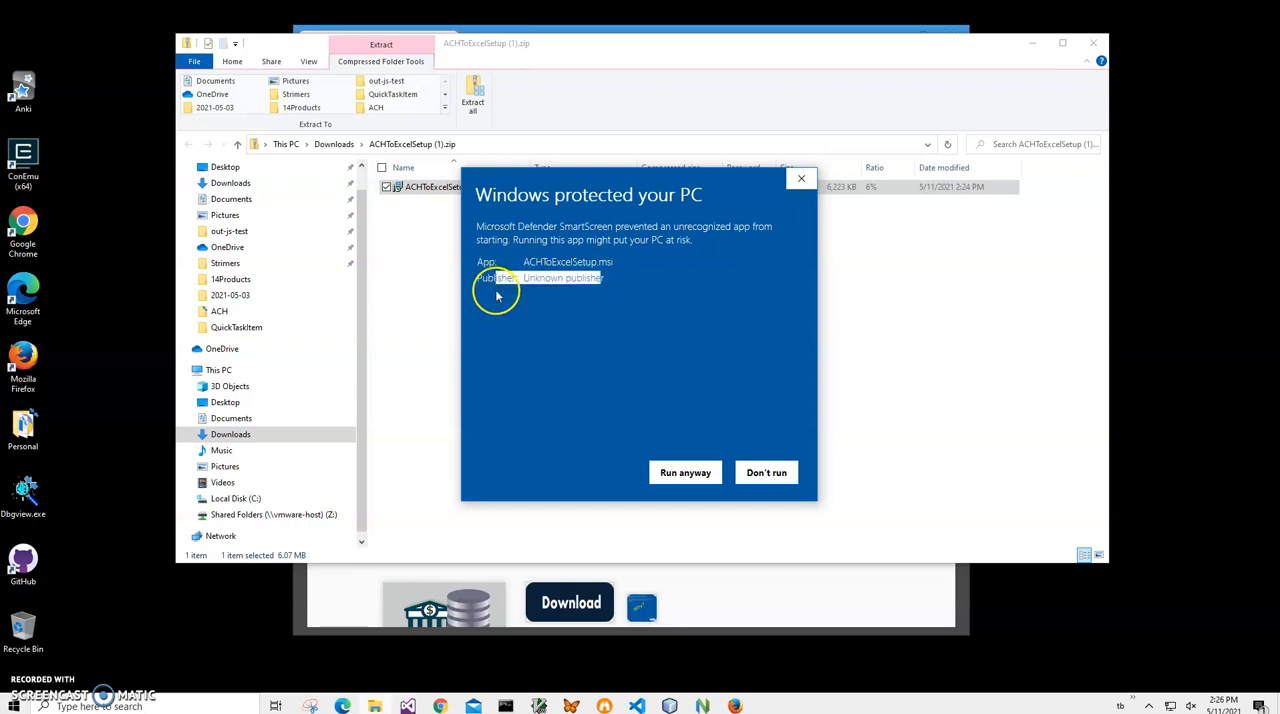
click(685, 472)
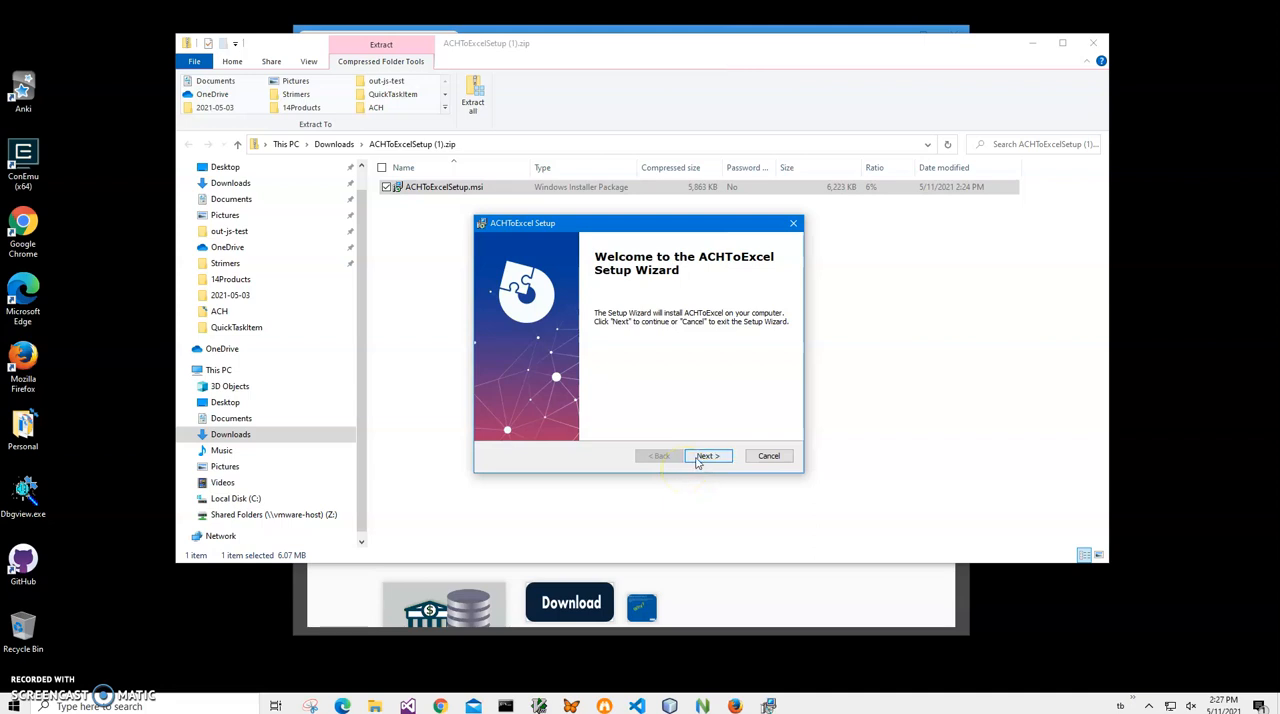
- Install ACHToExcel through the setup wizard, allowing the installer to make changes to the device
click(700, 457)
click(697, 459)
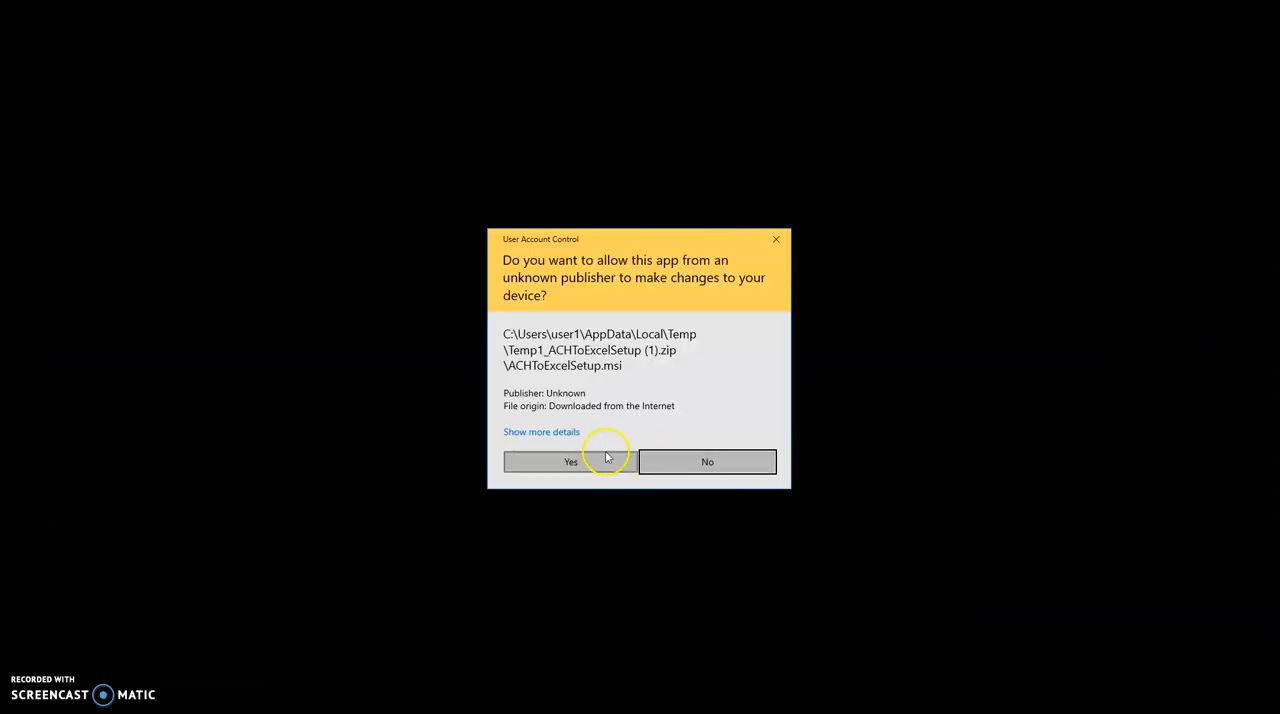
click(604, 458)
click(708, 457)
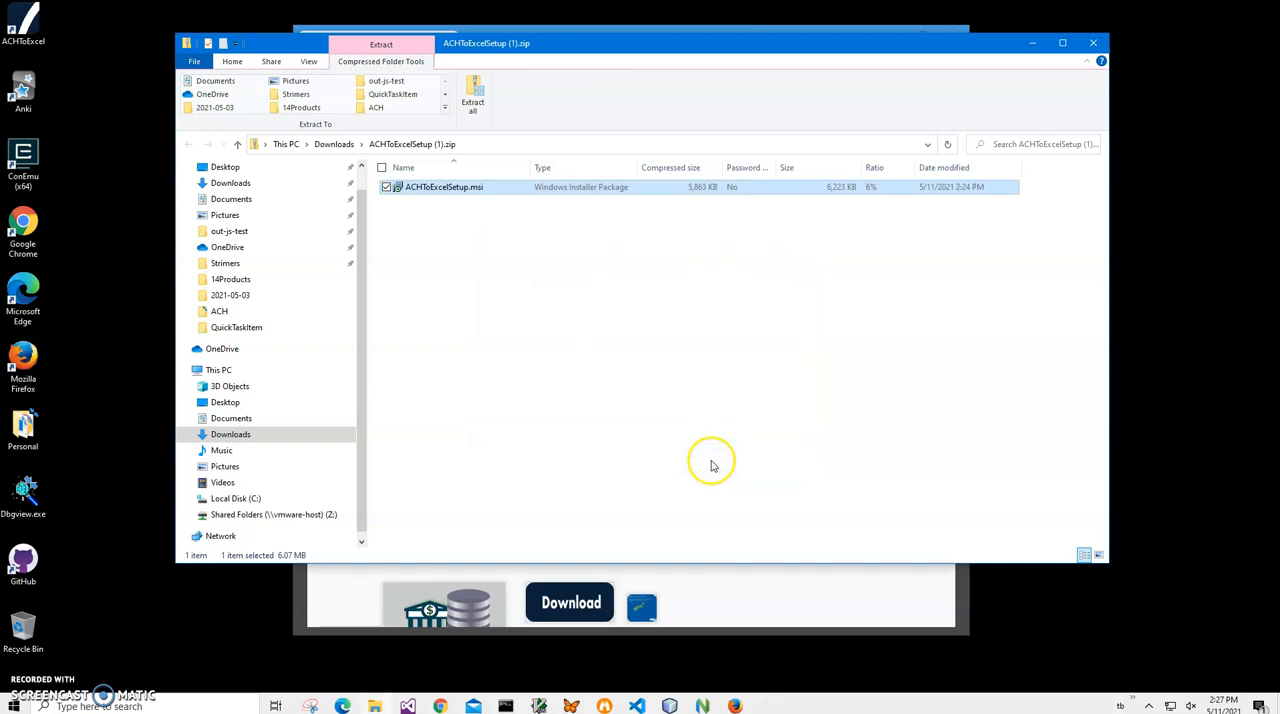
- Close the zip folder and browser windows and launch ACHToExcel from the desktop
double_click(36, 44)
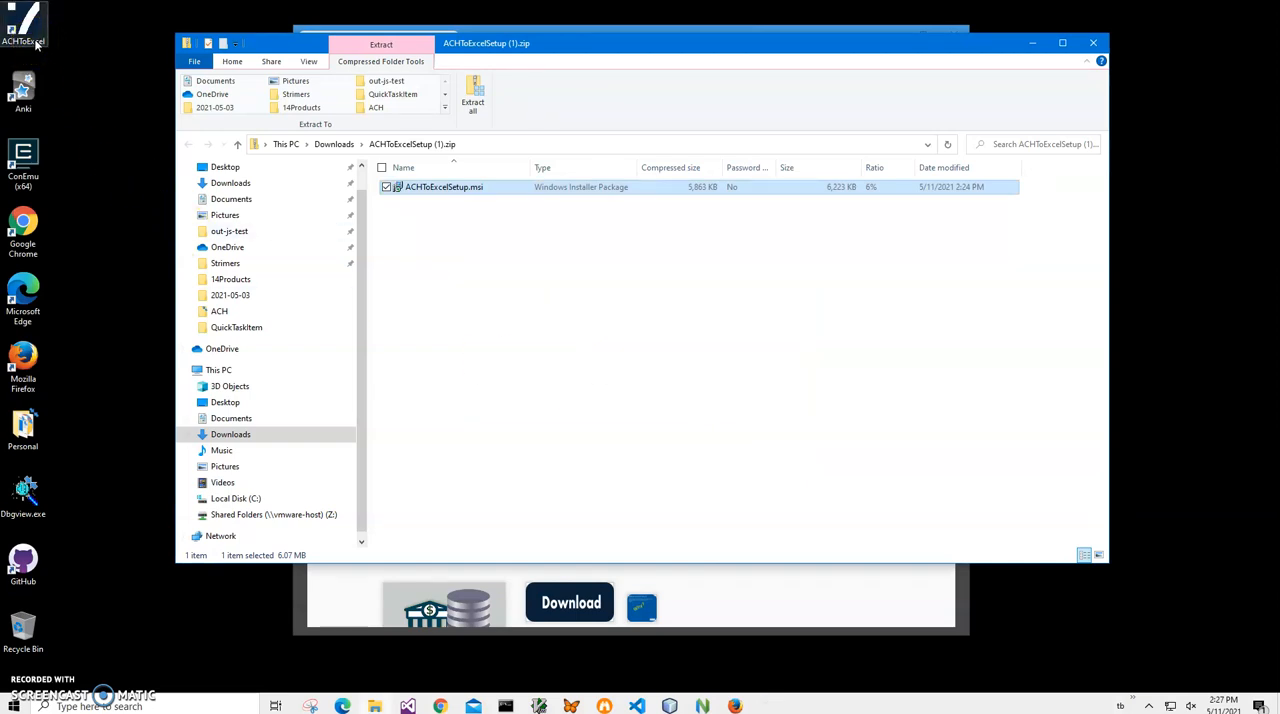
click(1092, 42)
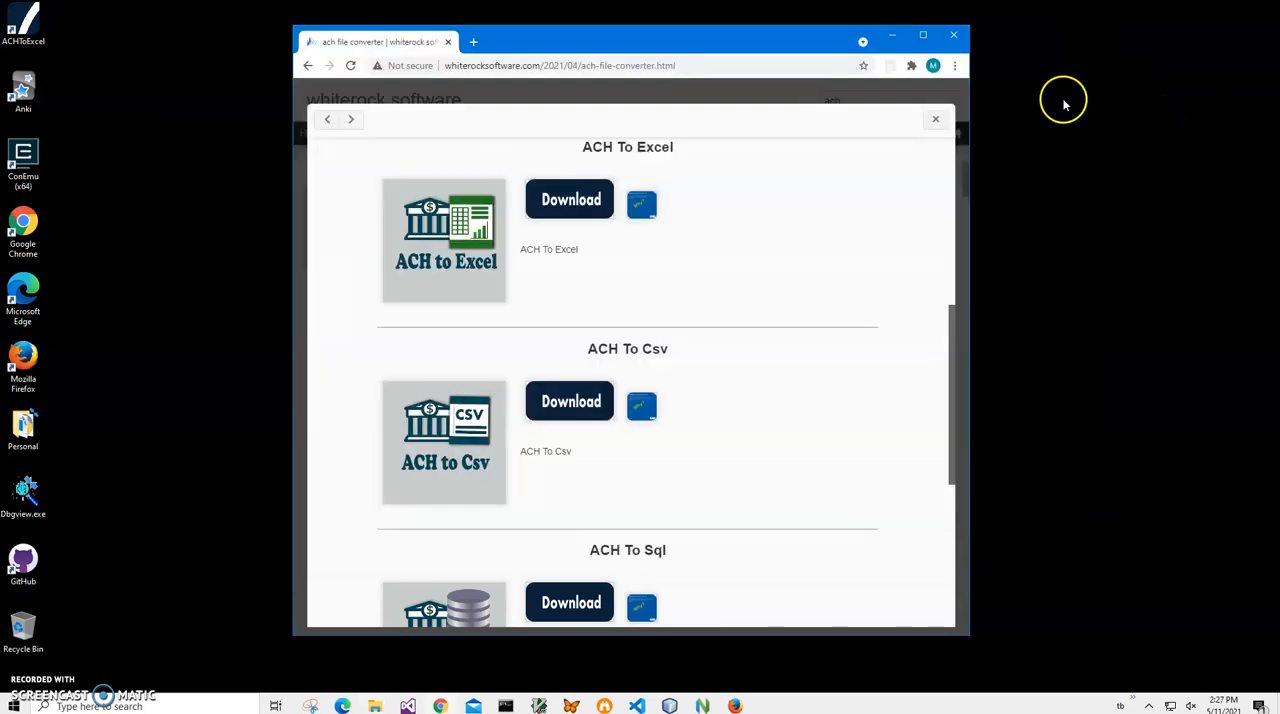
click(955, 35)
double_click(22, 38)
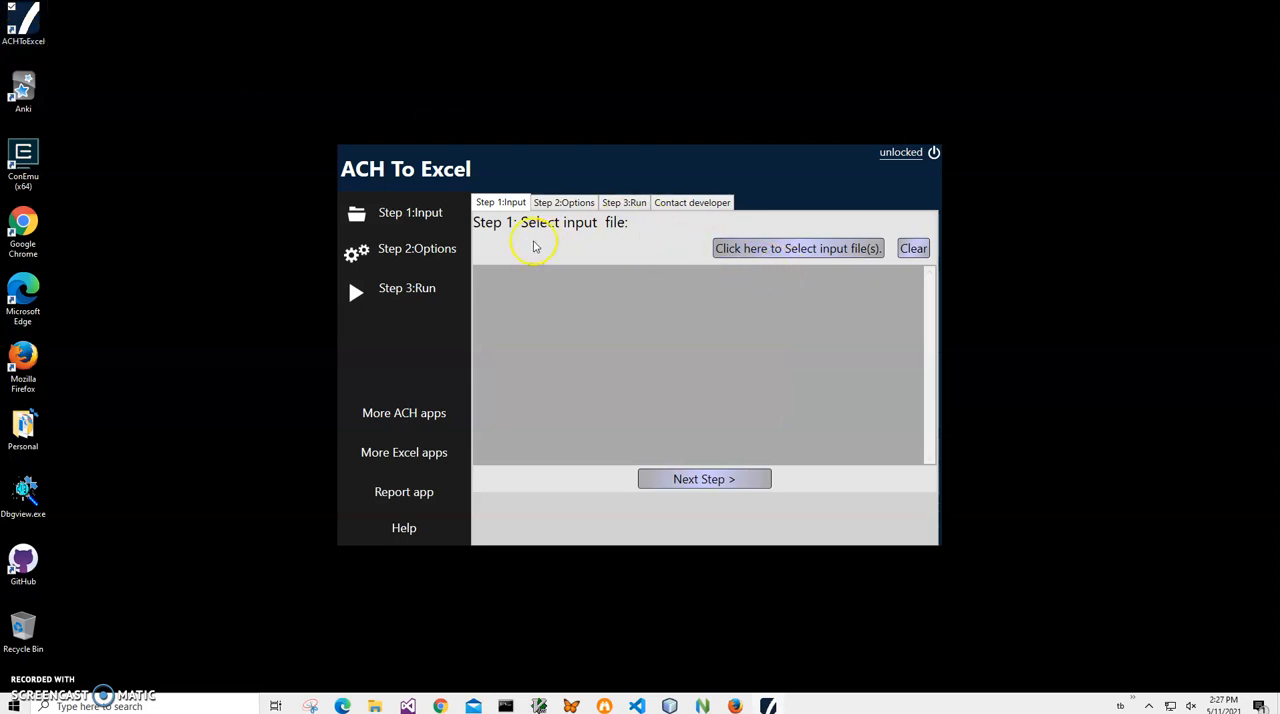
- Select transactions2.ach from the ACH folder in Documents as the input file, sorting the Documents list by name
click(772, 252)
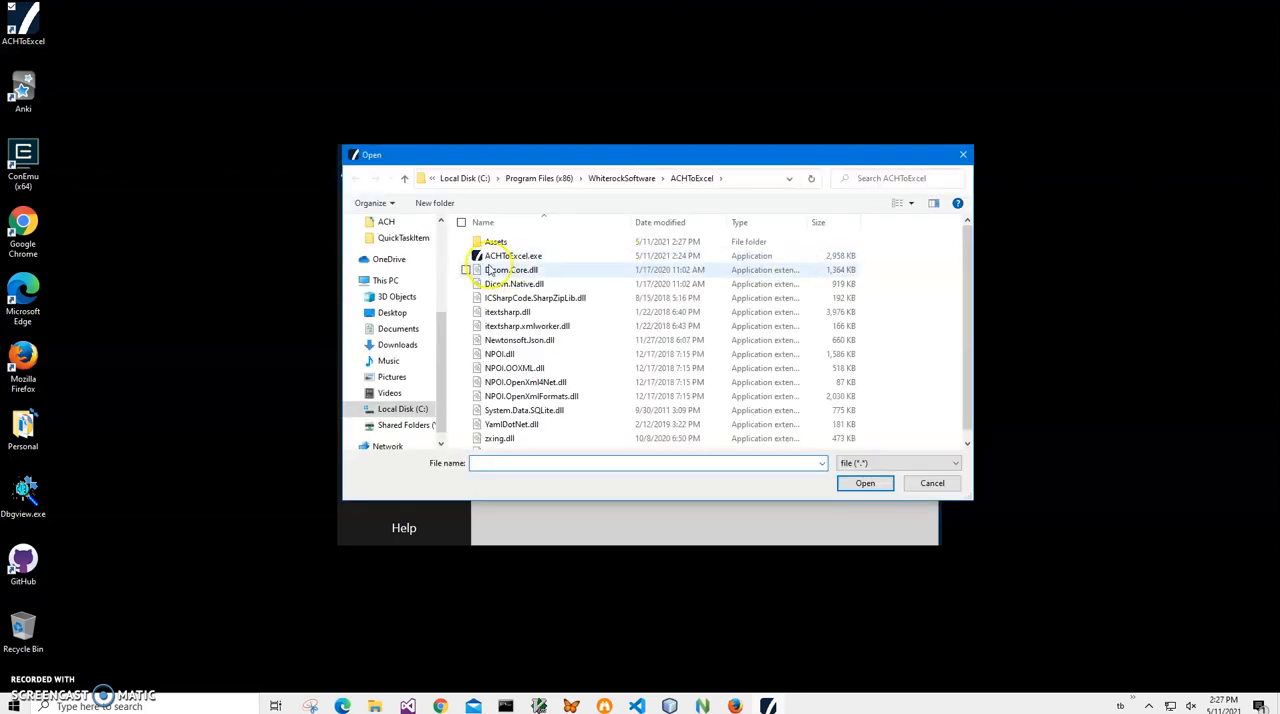
click(468, 178)
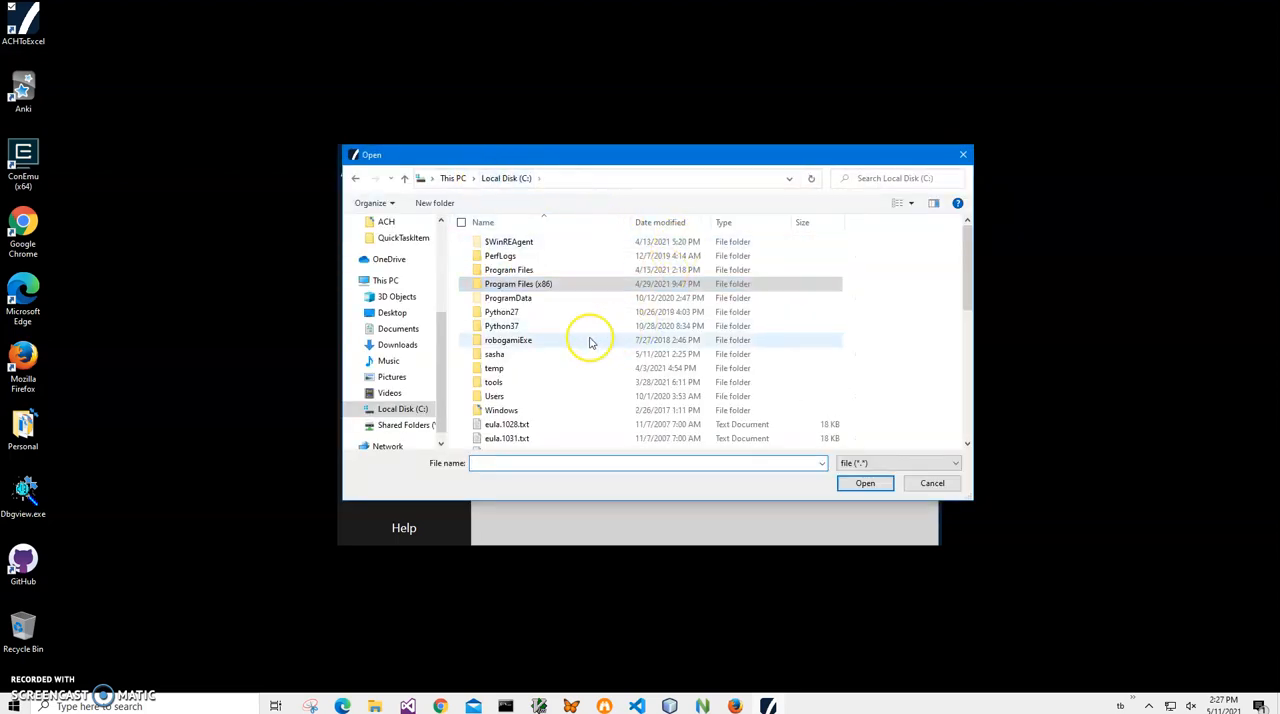
scroll(438, 284, up, 4)
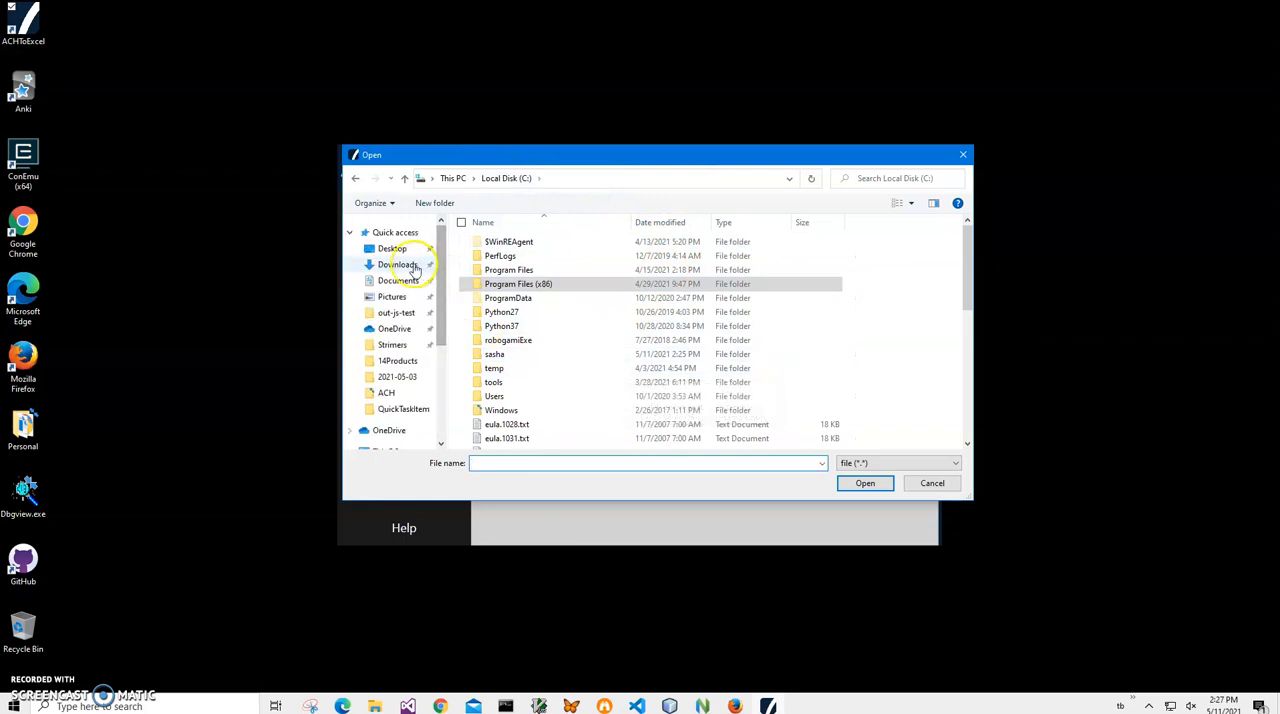
click(398, 281)
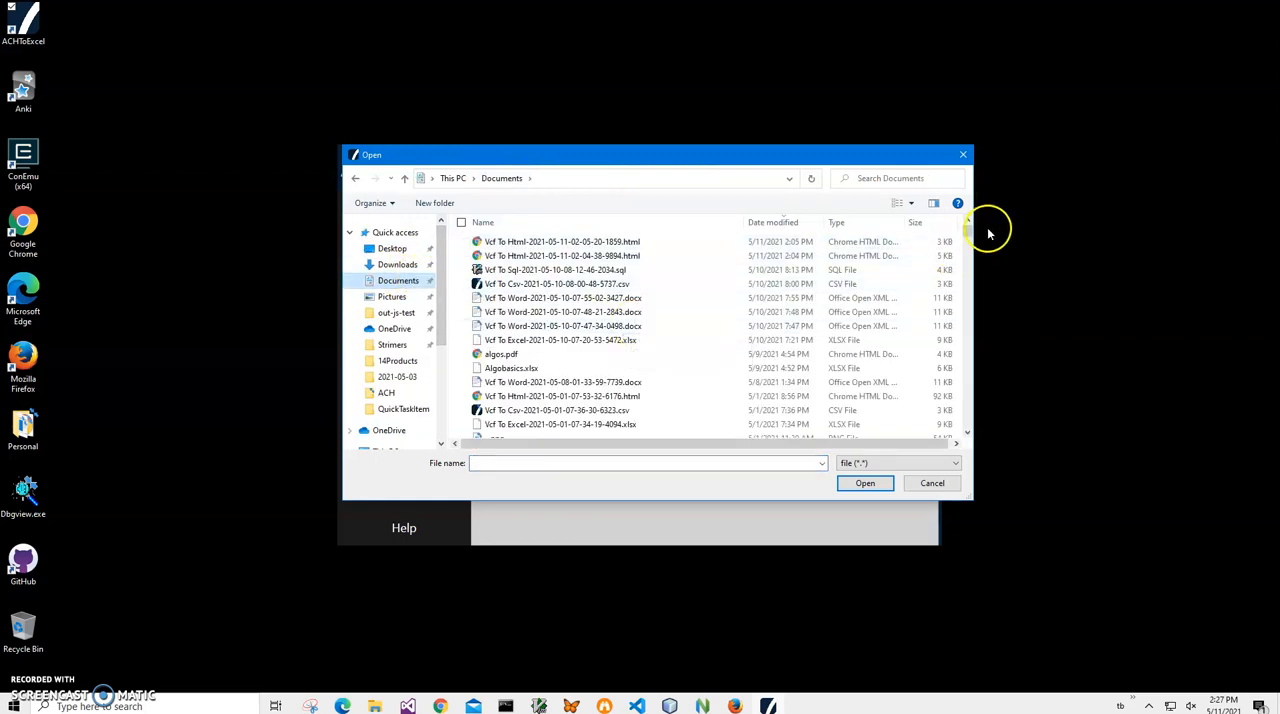
mouse_move(971, 229)
mouse_down()
mouse_move(971, 276)
mouse_move(969, 222)
mouse_up()
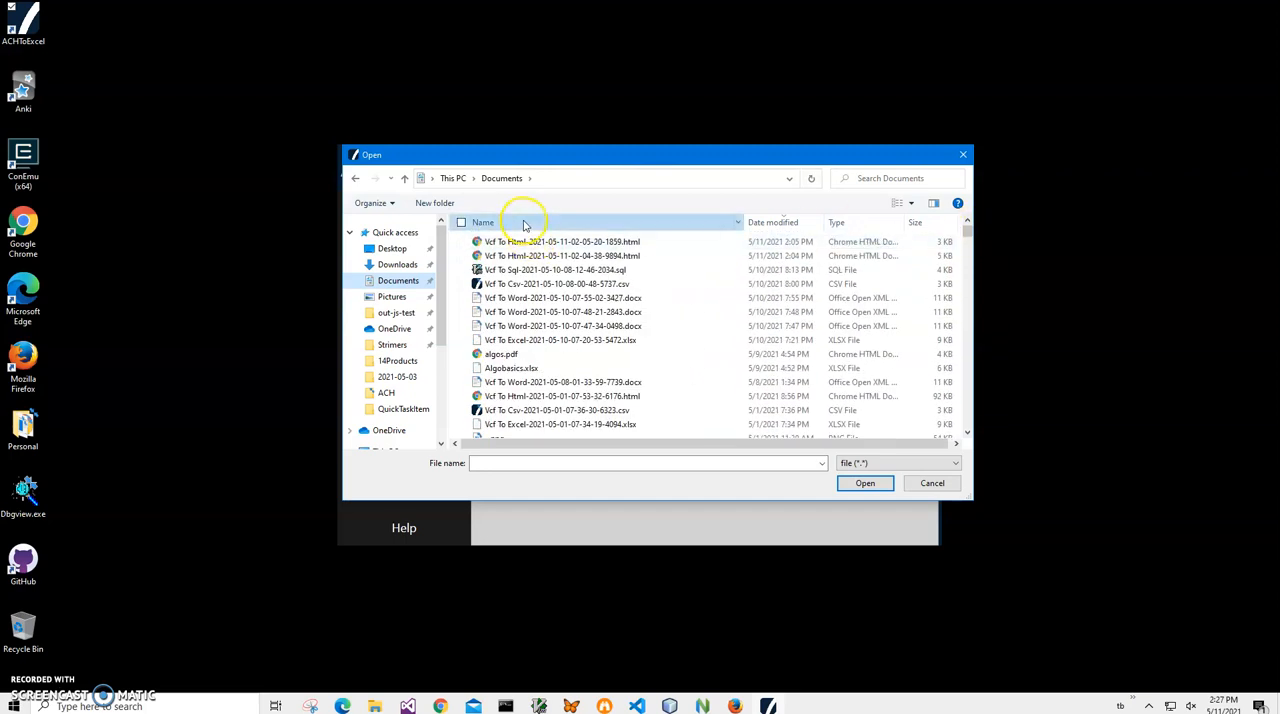
click(523, 225)
click(490, 245)
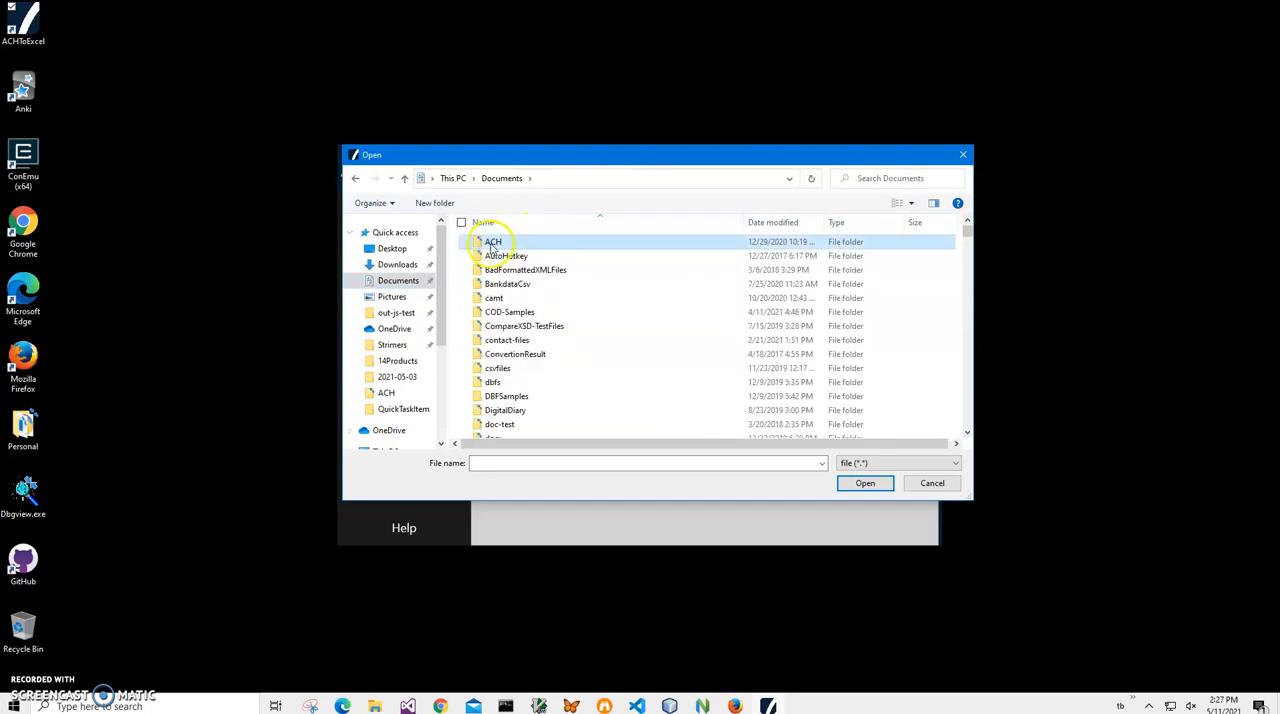
double_click(491, 246)
click(510, 259)
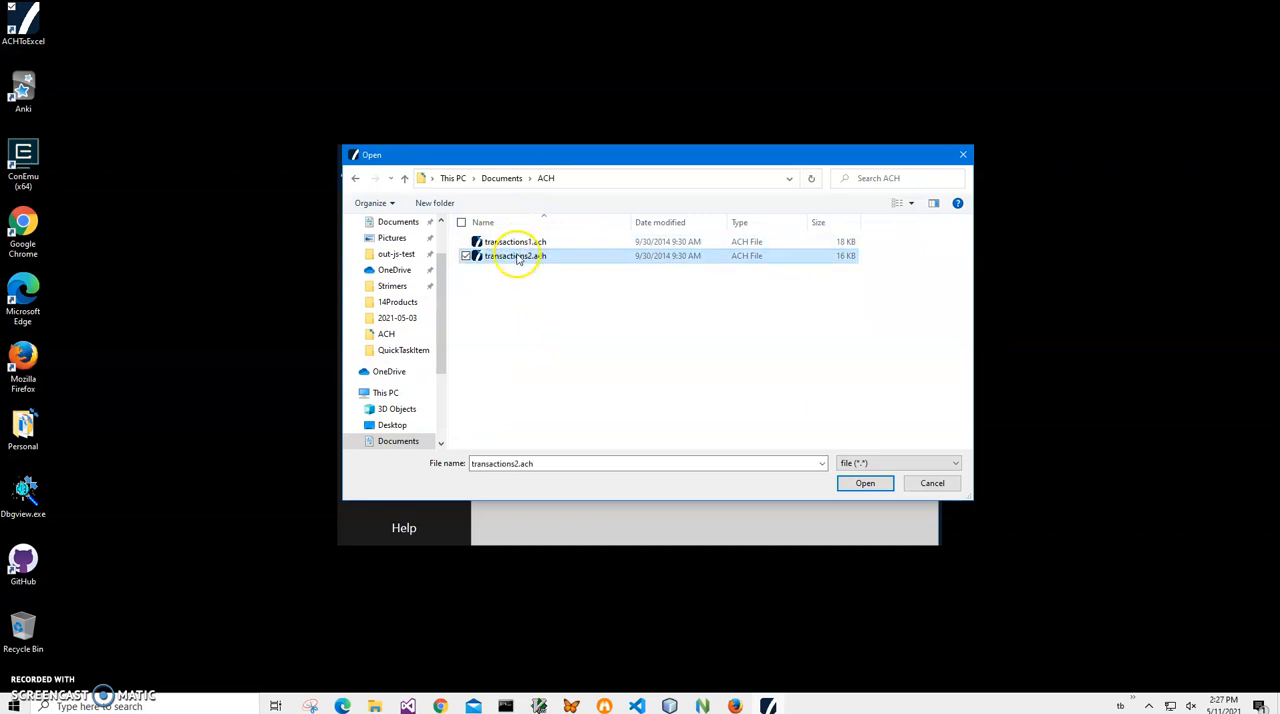
double_click(517, 257)
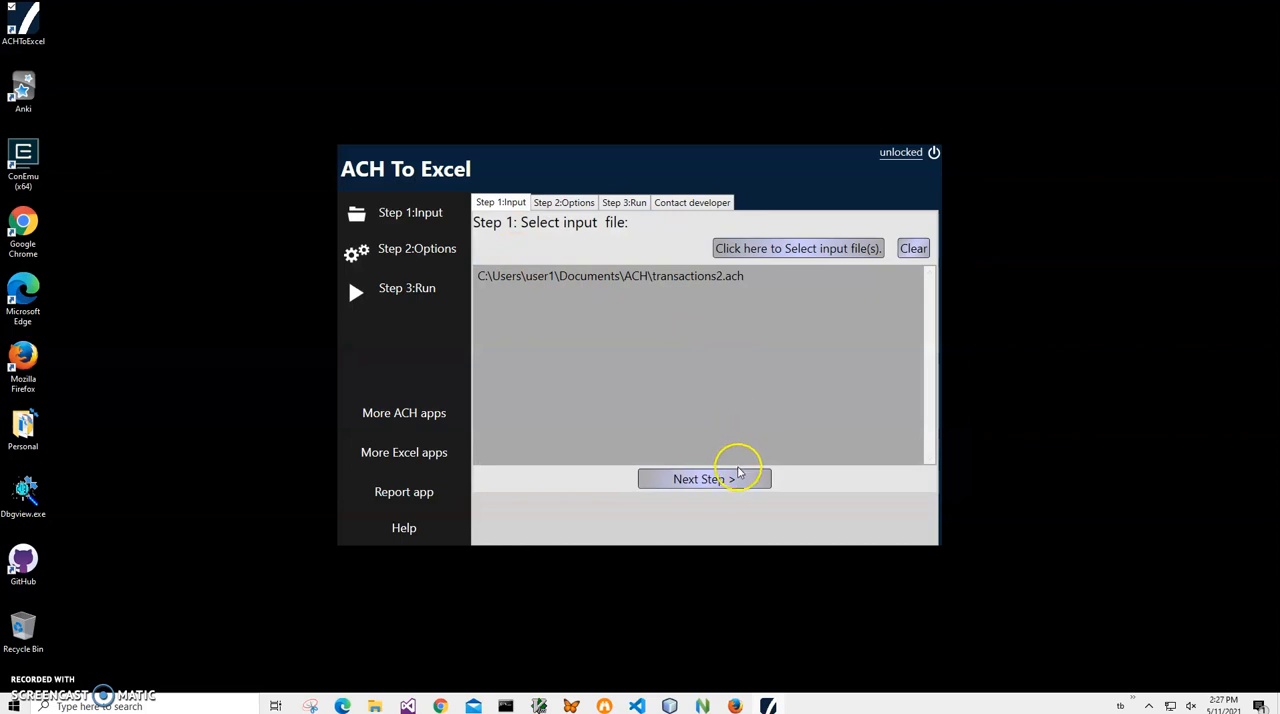
- Run the conversion without changing options and save the .xlsx output in Documents\ACH under the suggested name
click(733, 478)
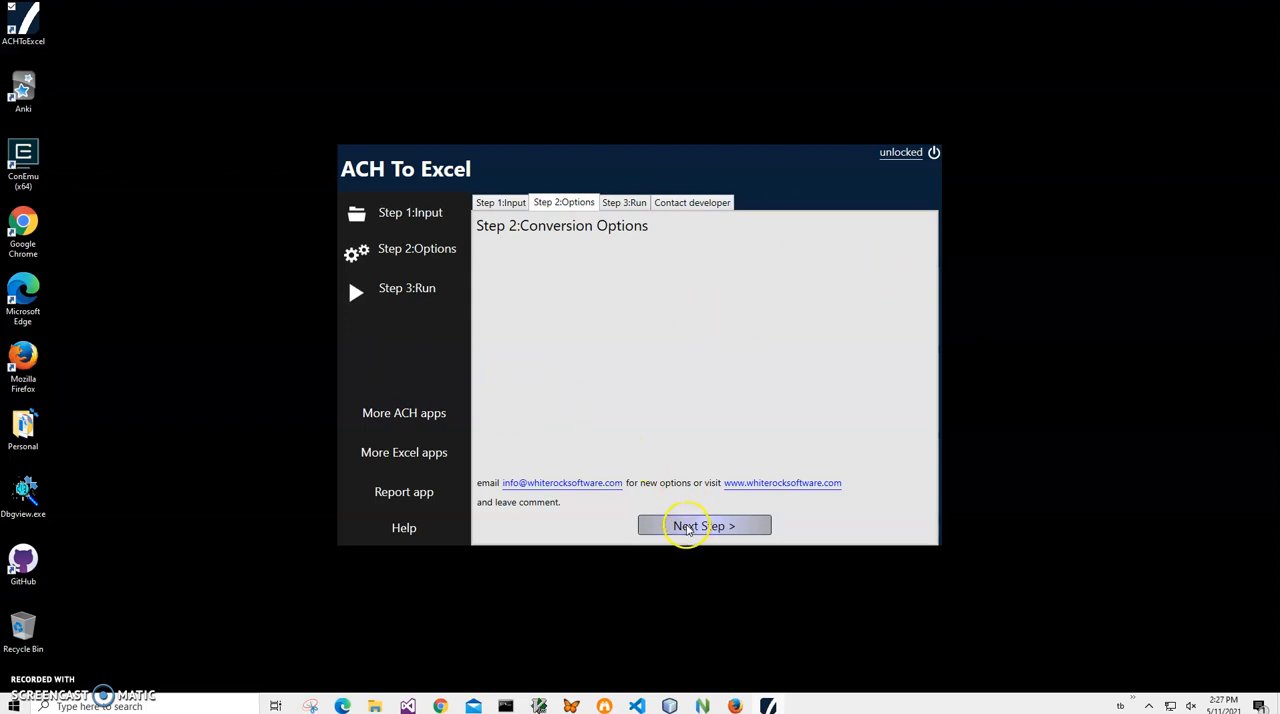
click(686, 528)
click(861, 248)
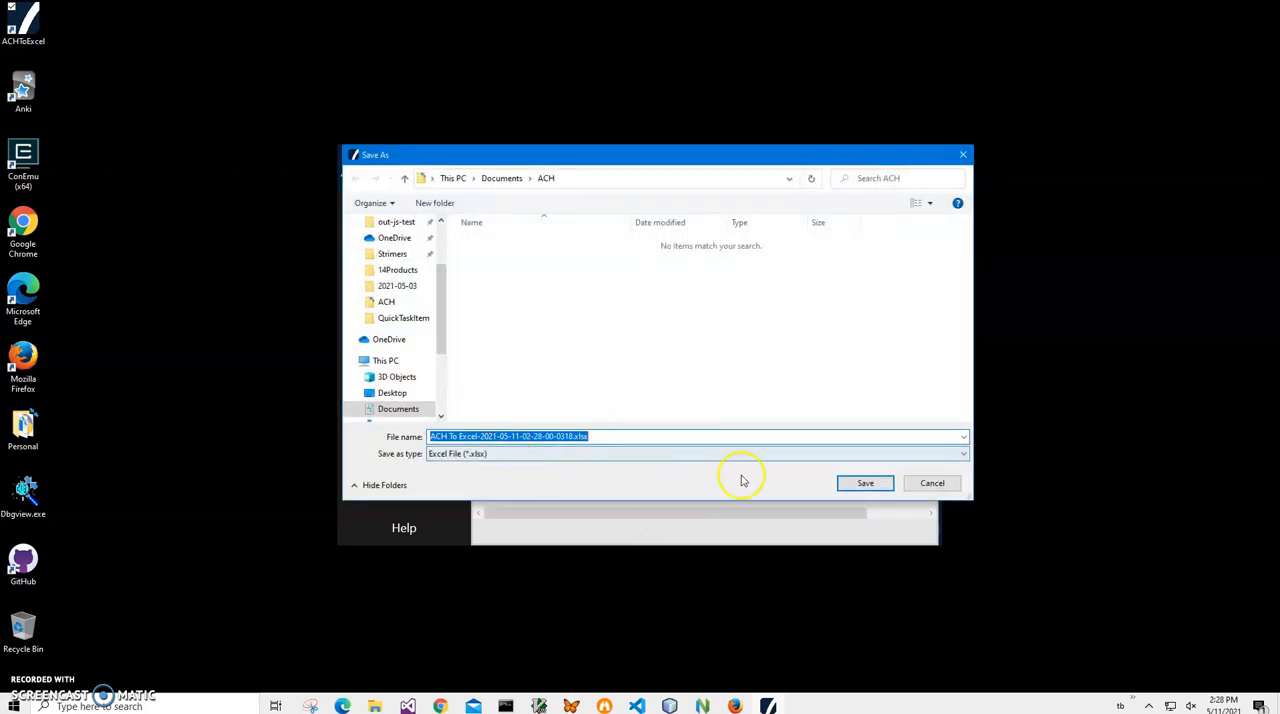
click(866, 484)
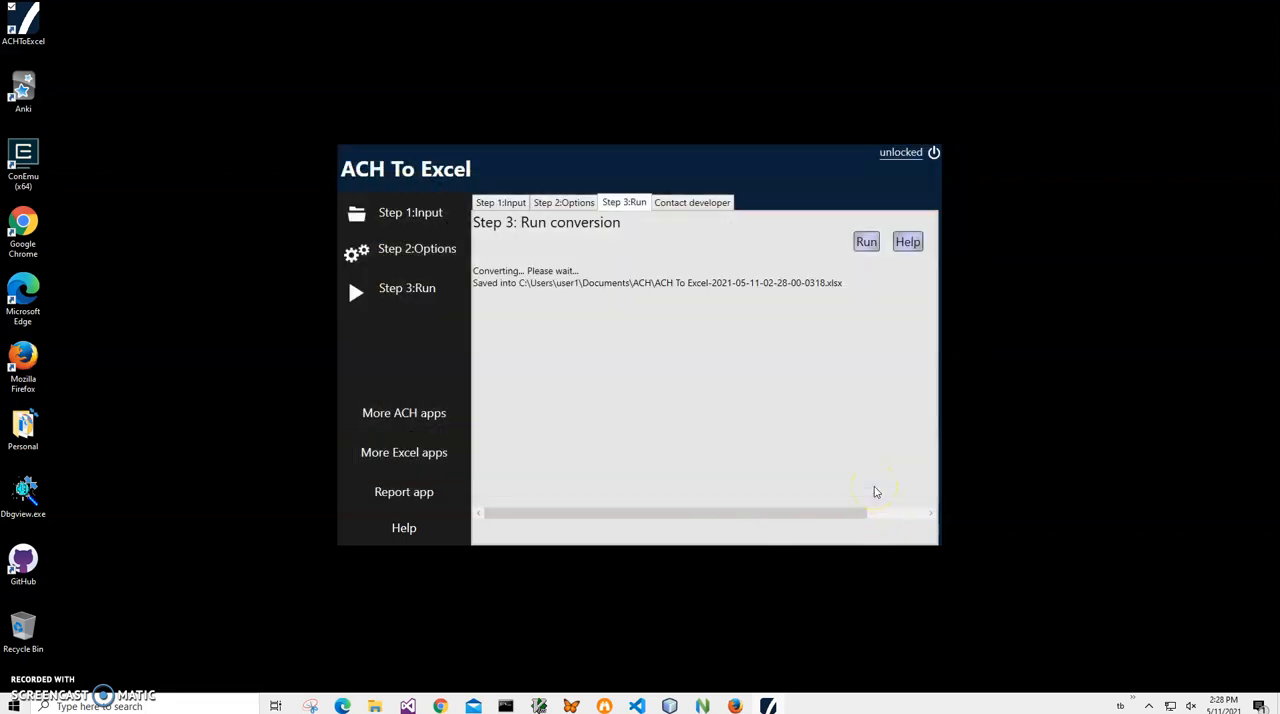
- Open the converted ACH To Excel .xlsx from File Explorer's recent files in Excel Mobile
click(372, 704)
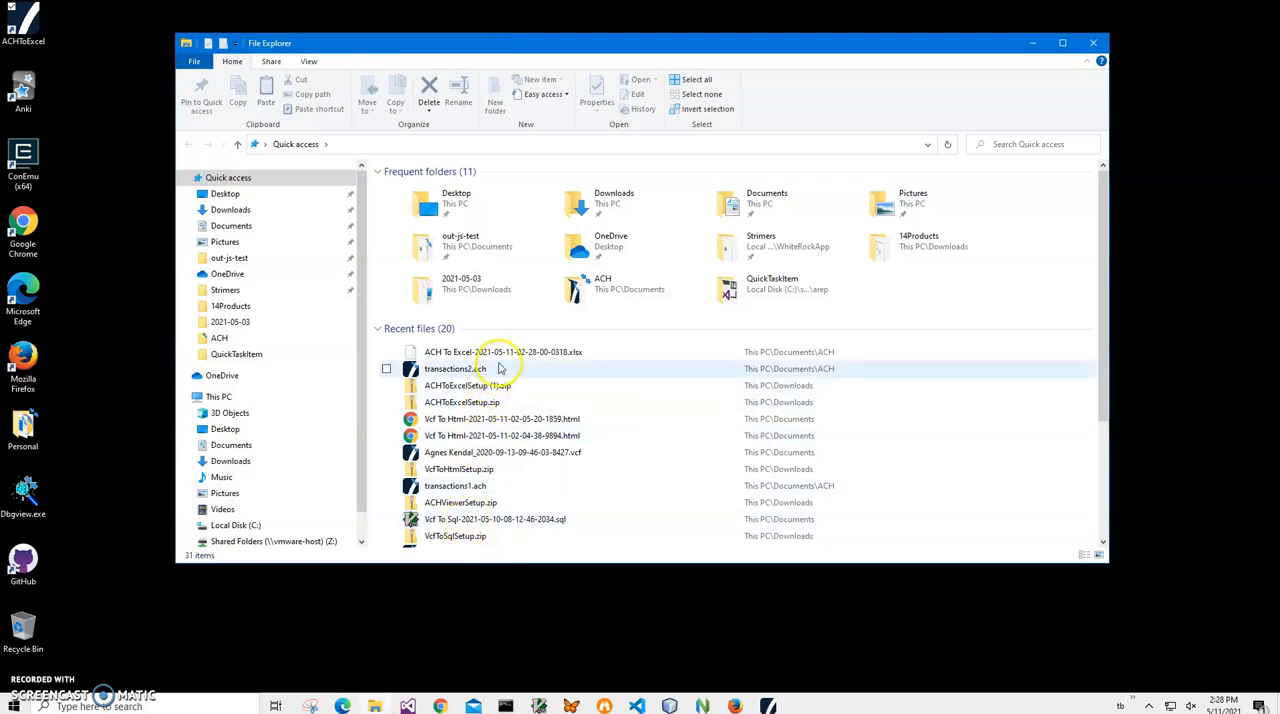
double_click(496, 354)
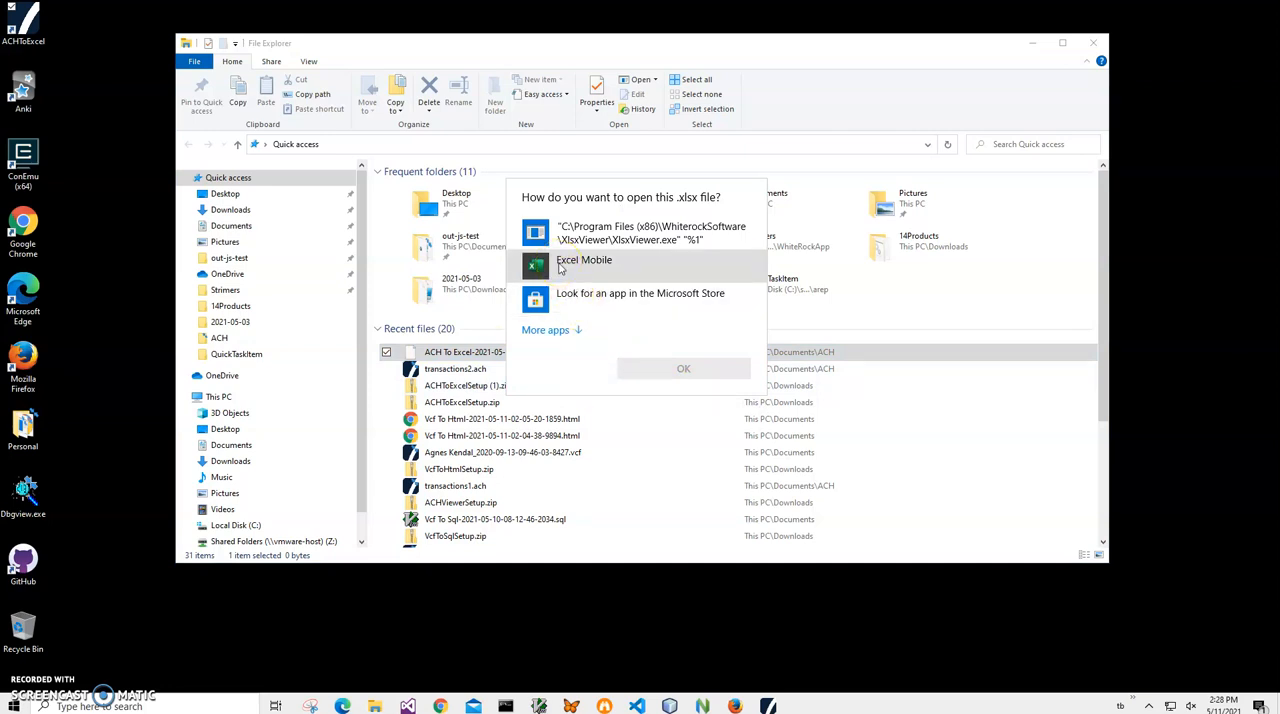
click(560, 266)
click(648, 370)
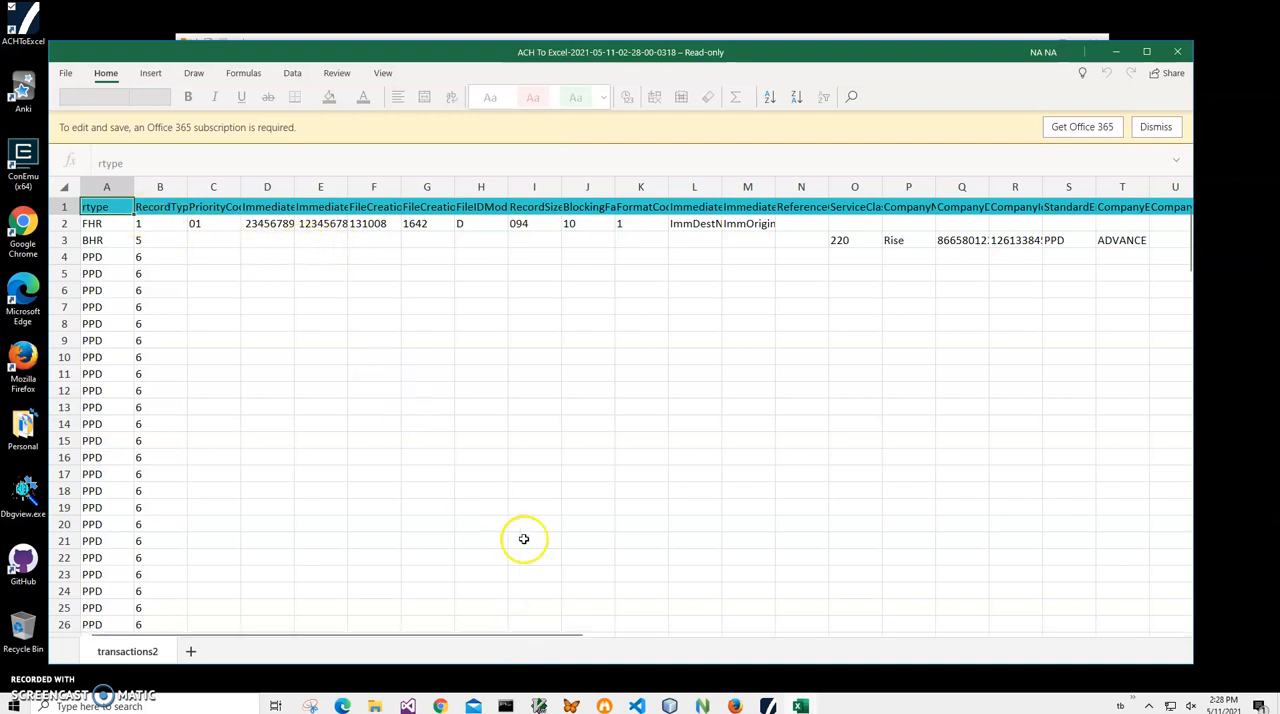
- Examine the converted transactions2 sheet across its columns and rows, checking the amount, individual name and trace number cells
drag(518, 636, 872, 624)
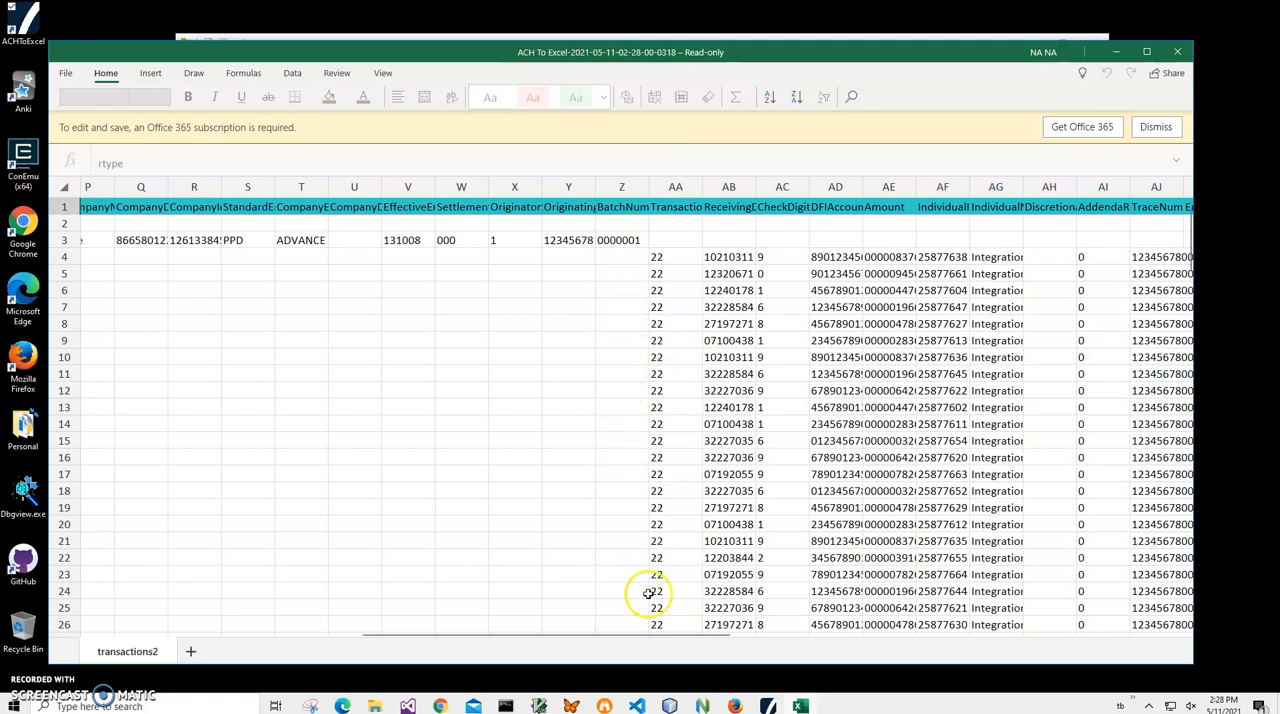
mouse_move(628, 643)
drag(628, 643, 683, 645)
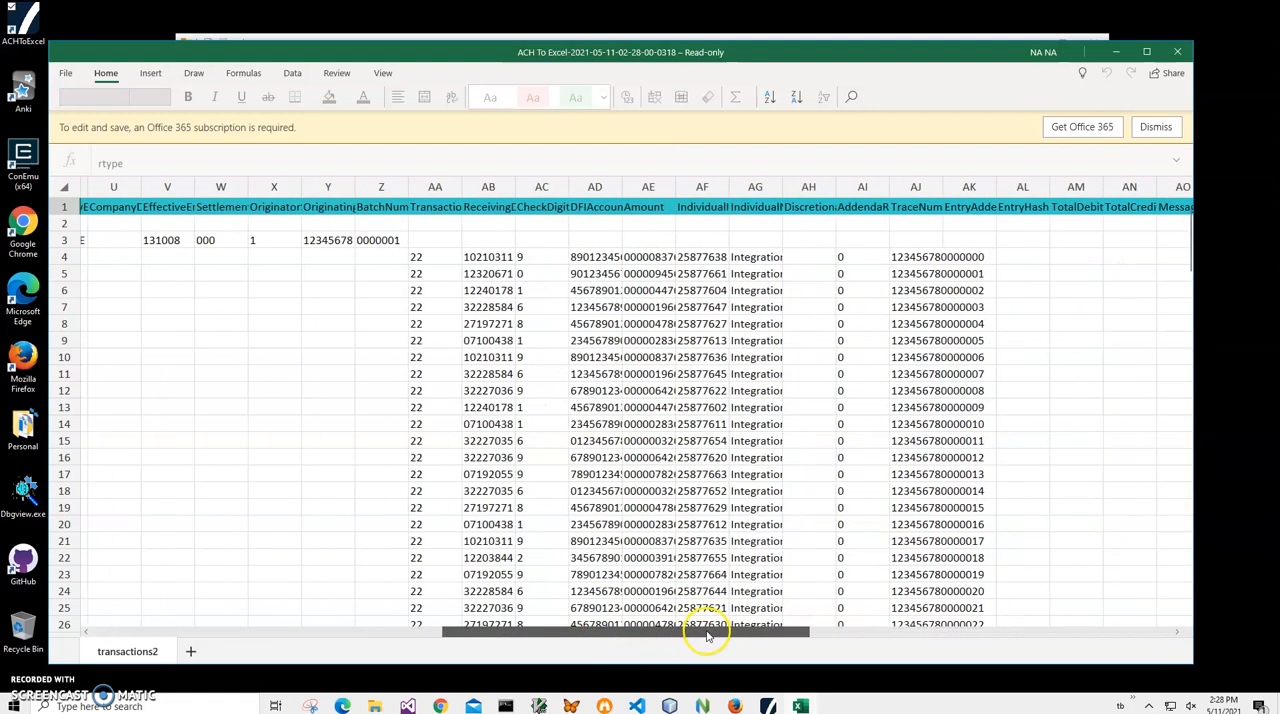
click(490, 323)
click(626, 308)
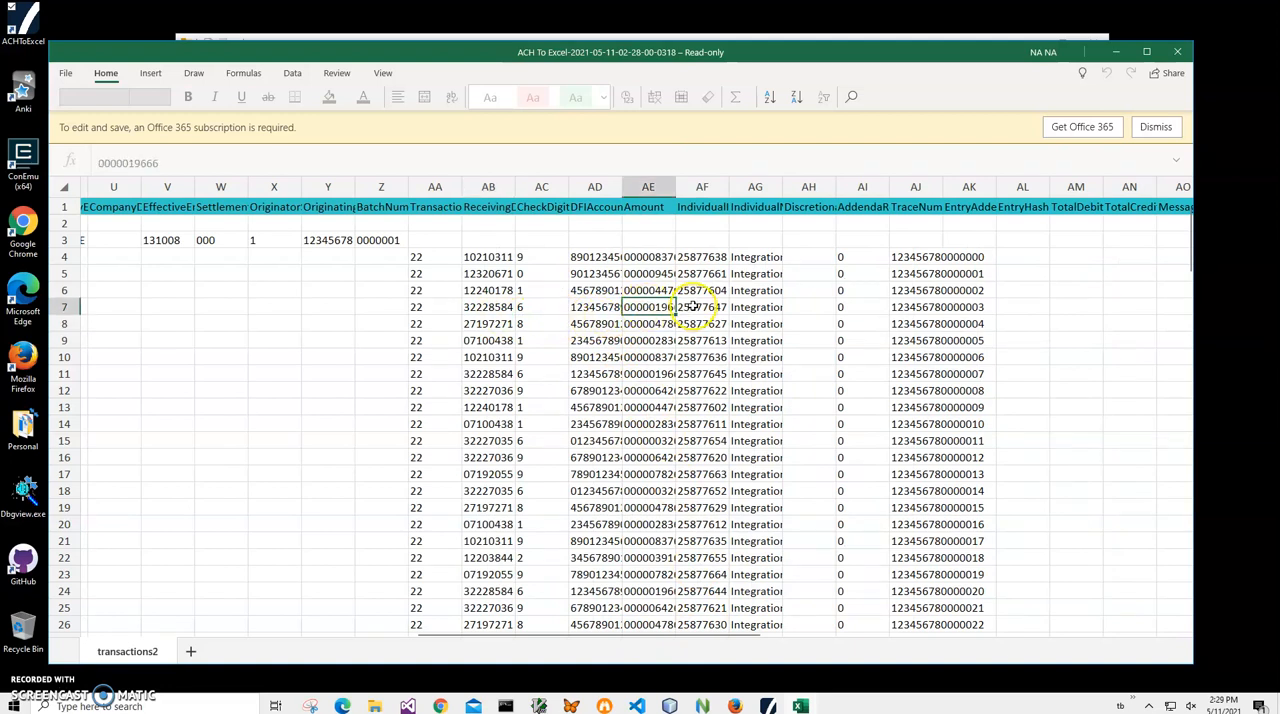
click(690, 307)
click(731, 306)
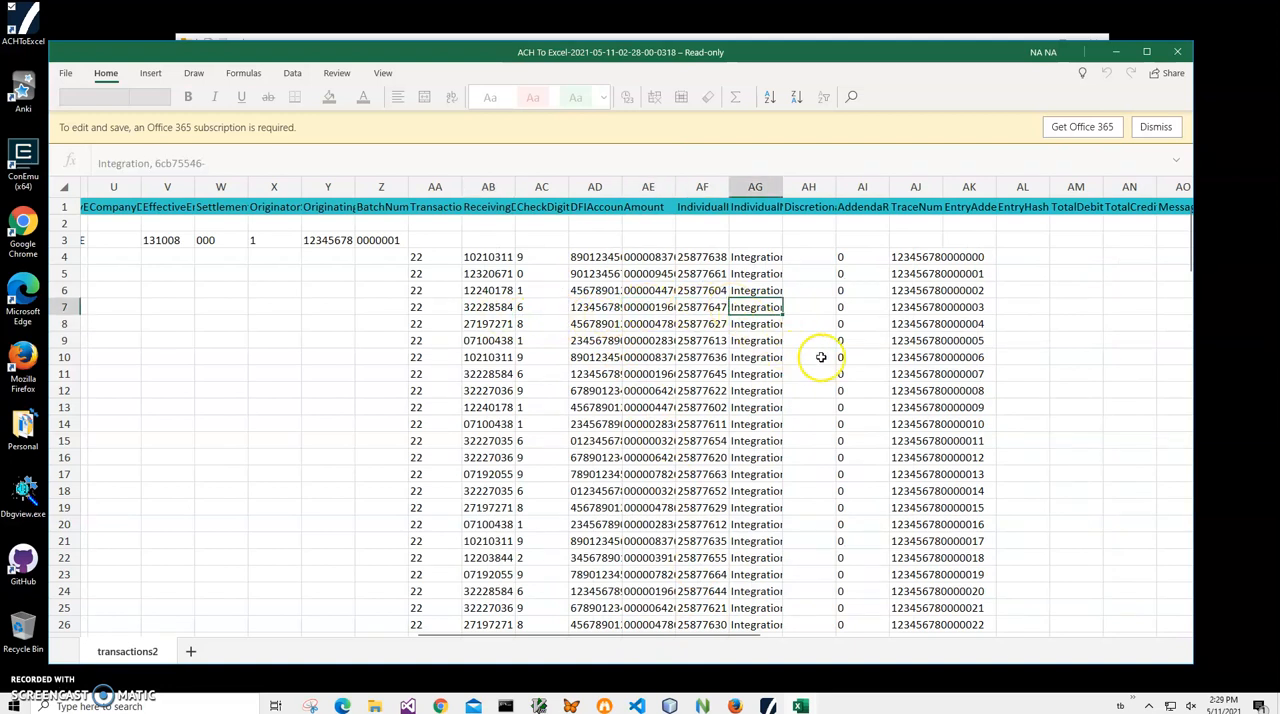
click(905, 340)
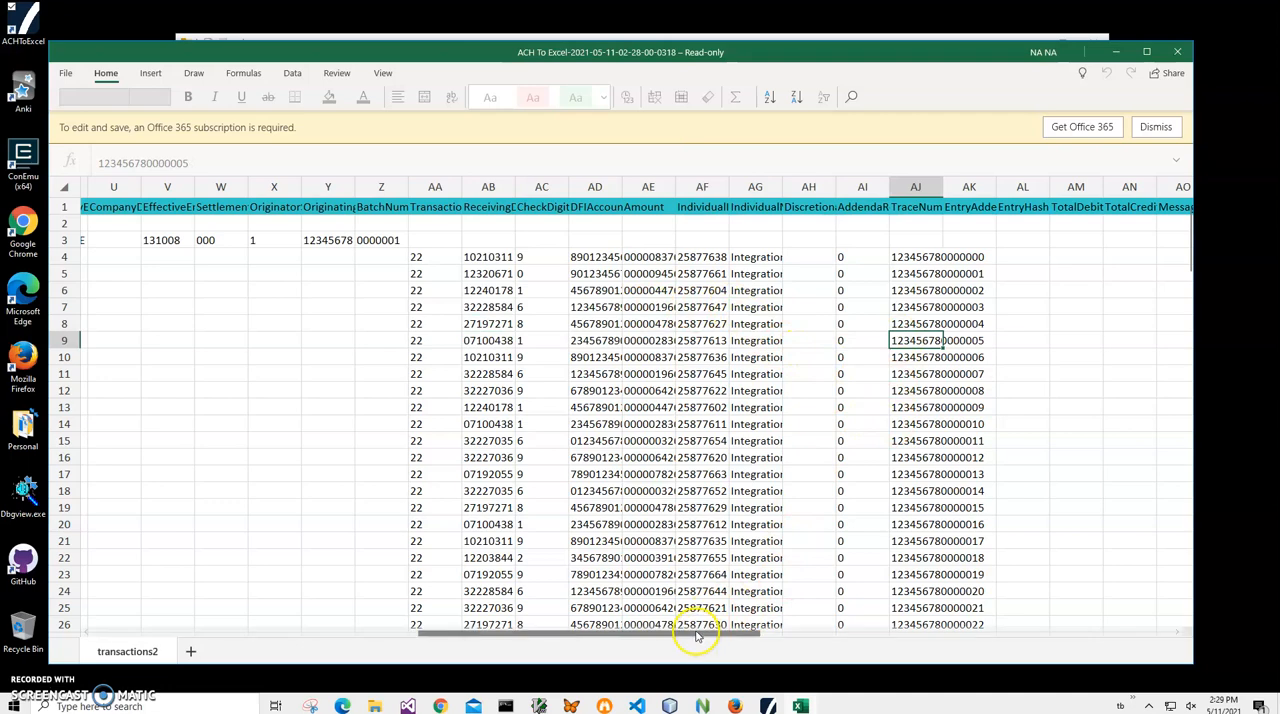
drag(706, 631, 869, 589)
drag(1192, 251, 1171, 623)
drag(1170, 566, 1049, 223)
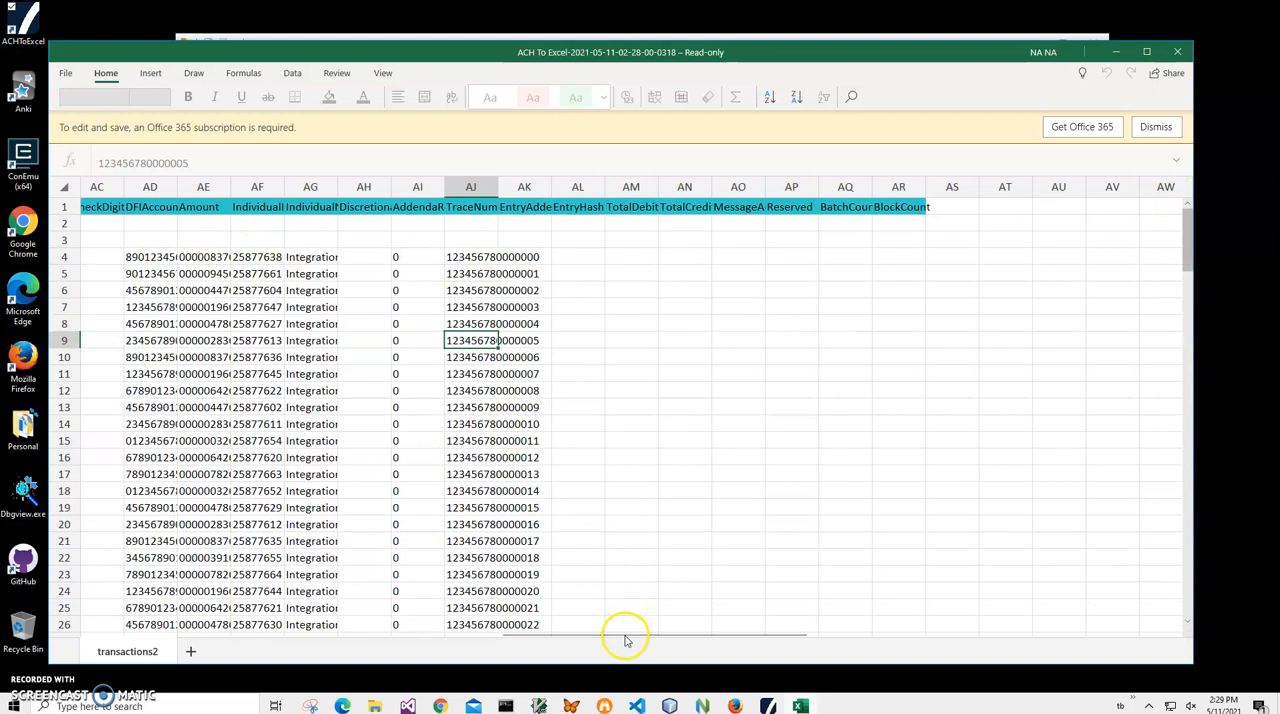
drag(620, 634, 497, 612)
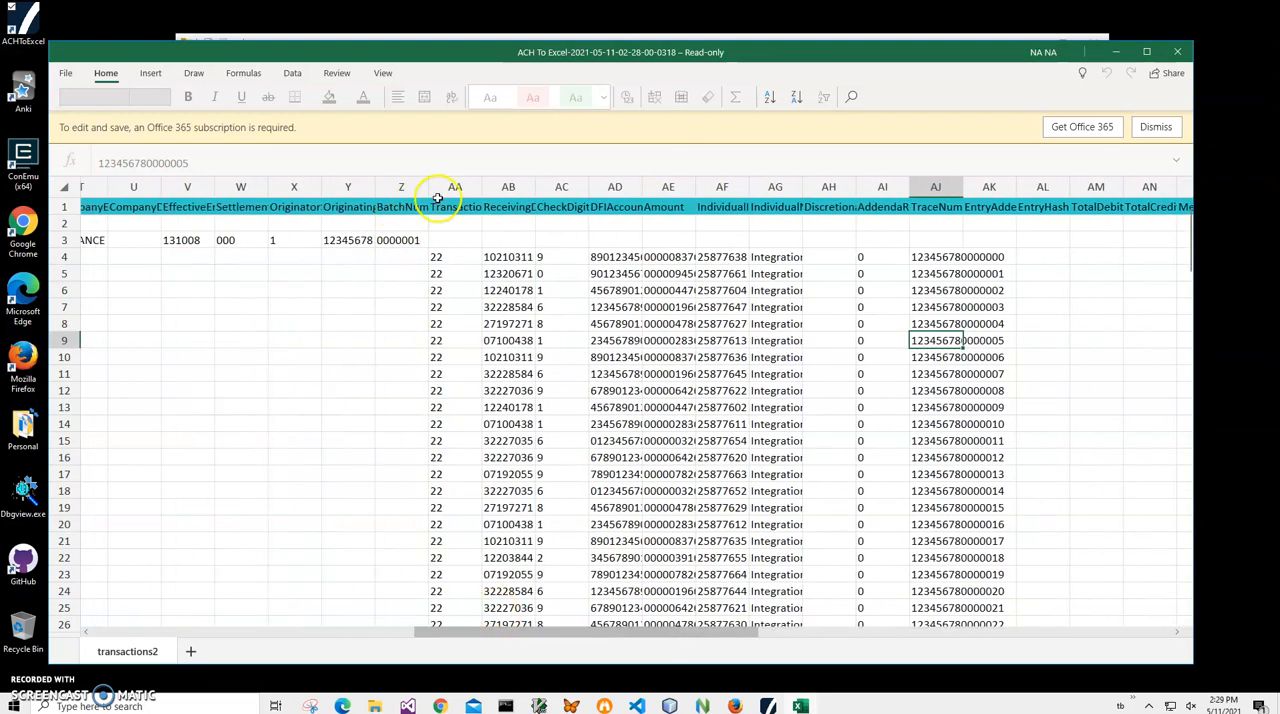